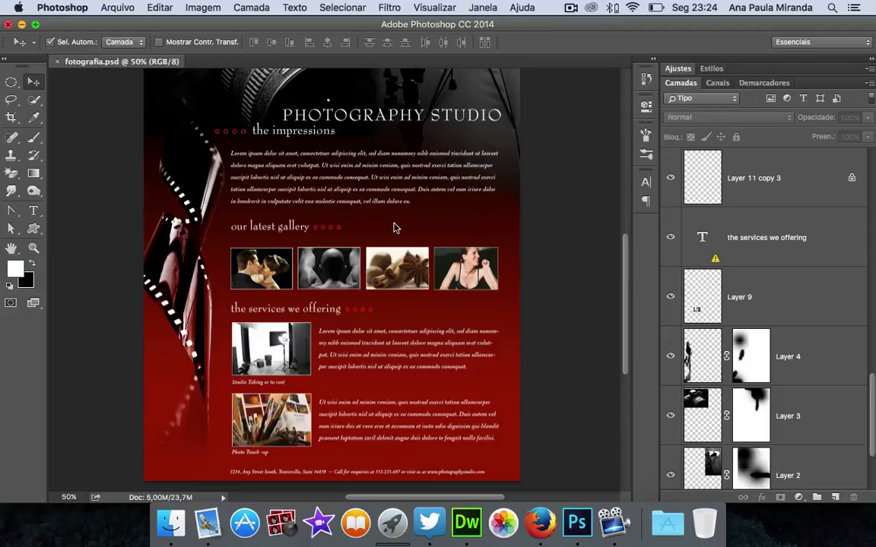
- Select the filmstrip, gallery photo and Photo Touch-up layers from the canvas, pasting twice
click(800, 363)
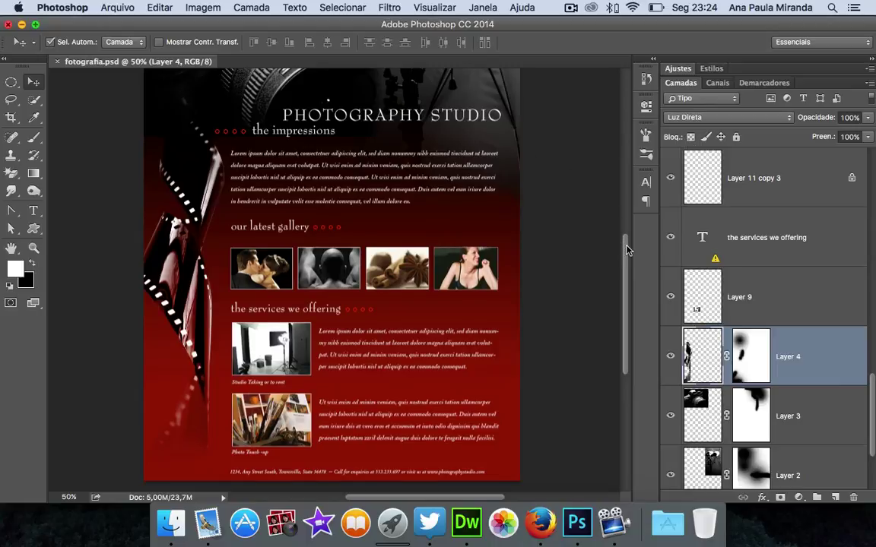
scroll(619, 245, up, 5)
scroll(623, 247, down, 5)
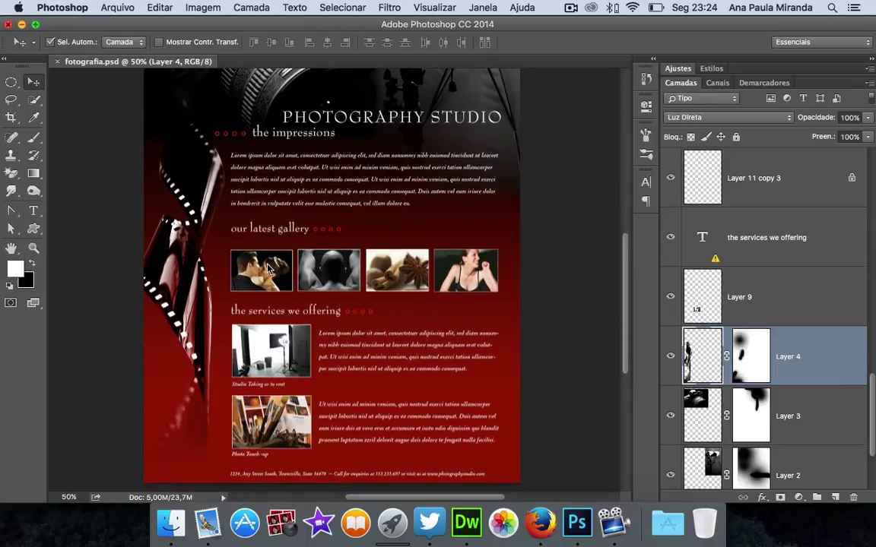
click(330, 273)
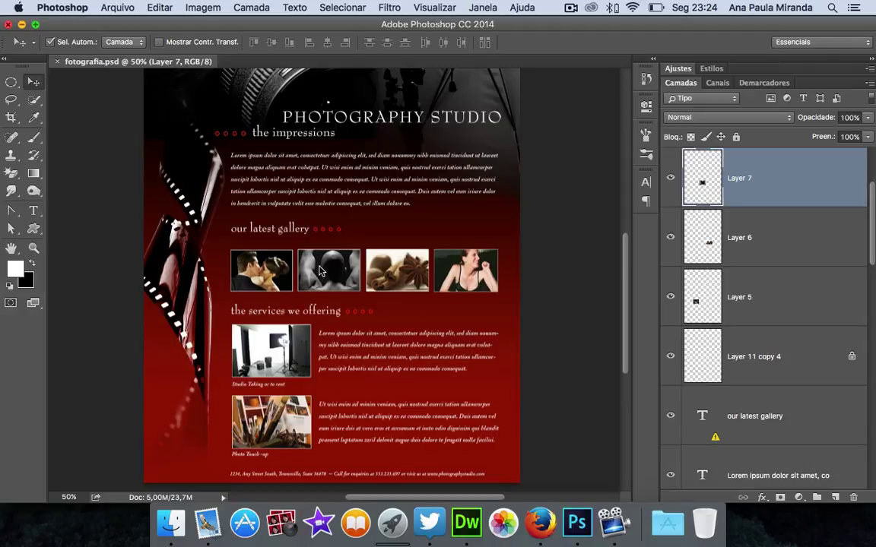
click(265, 277)
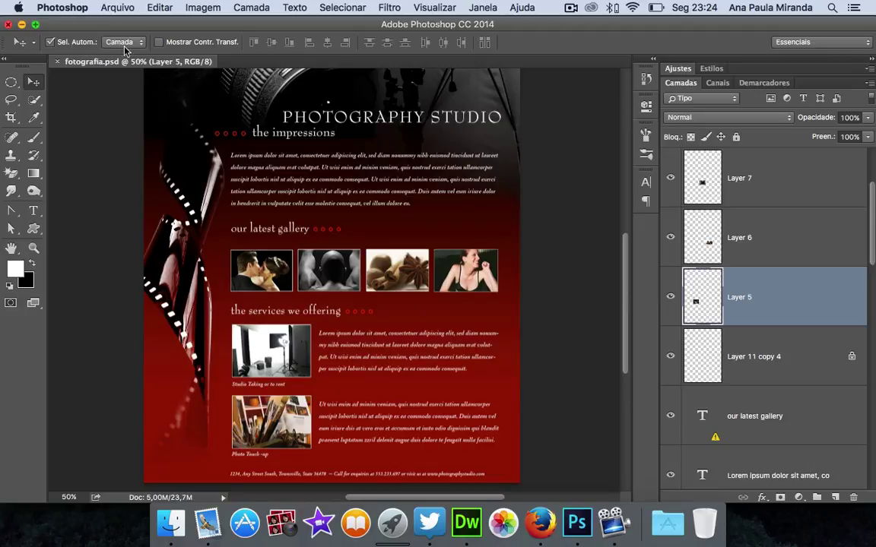
click(346, 276)
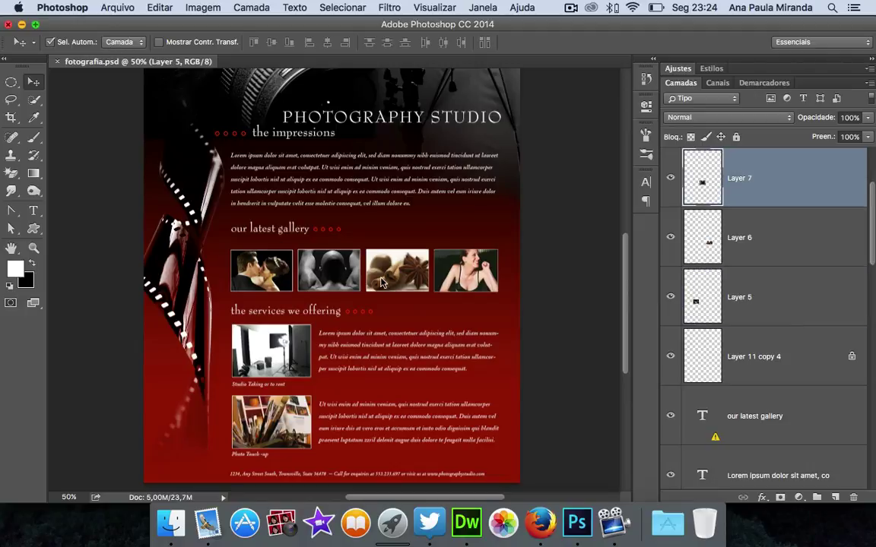
click(411, 275)
key(ctrl+v)
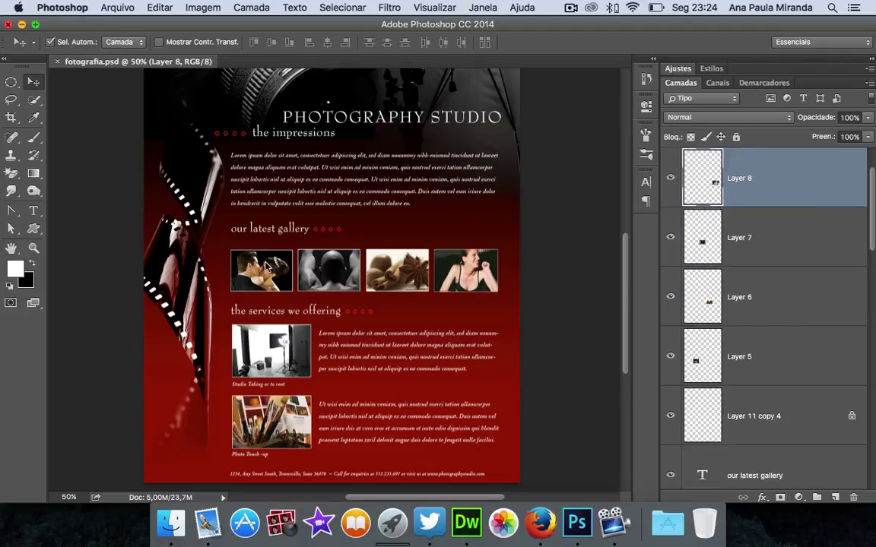
click(240, 262)
click(239, 315)
key(ctrl+v)
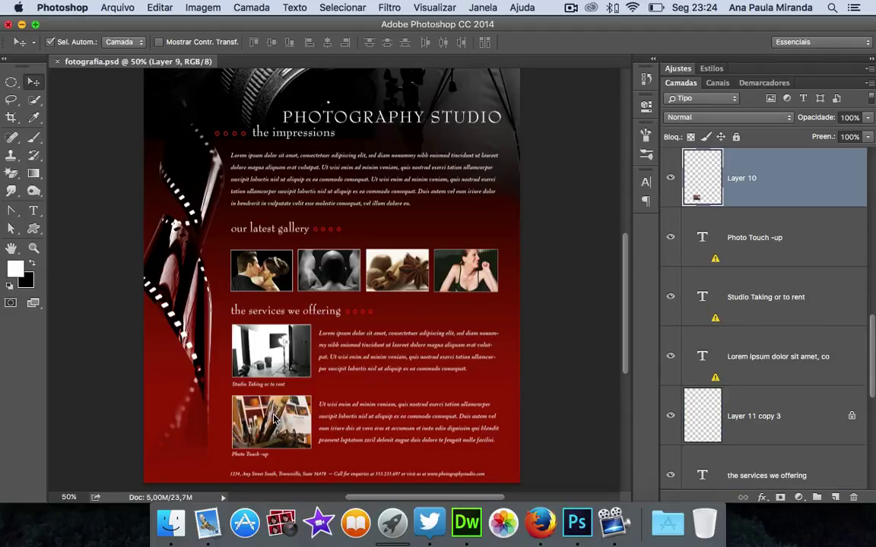
- Select Layer 4, the gallery photo layers and Layer 9, then toggle Layer 5's visibility off and on
click(174, 171)
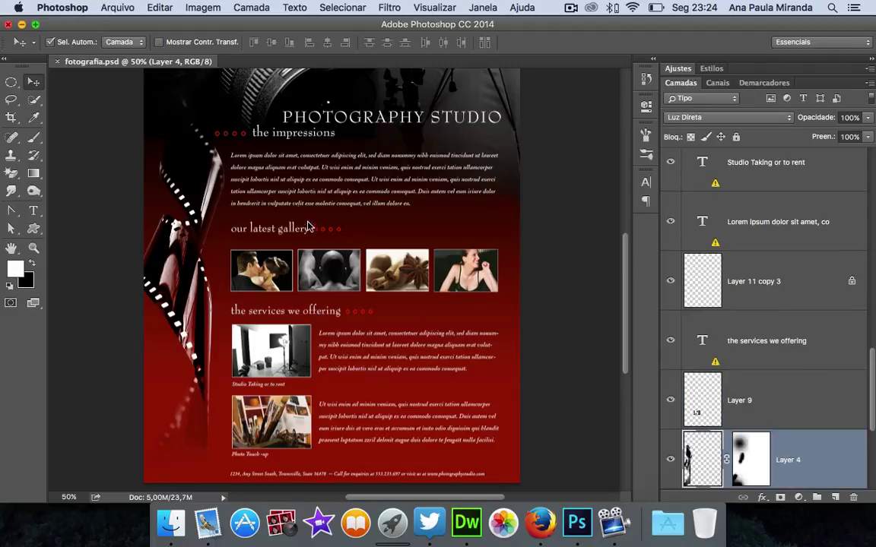
click(271, 272)
click(326, 271)
click(271, 272)
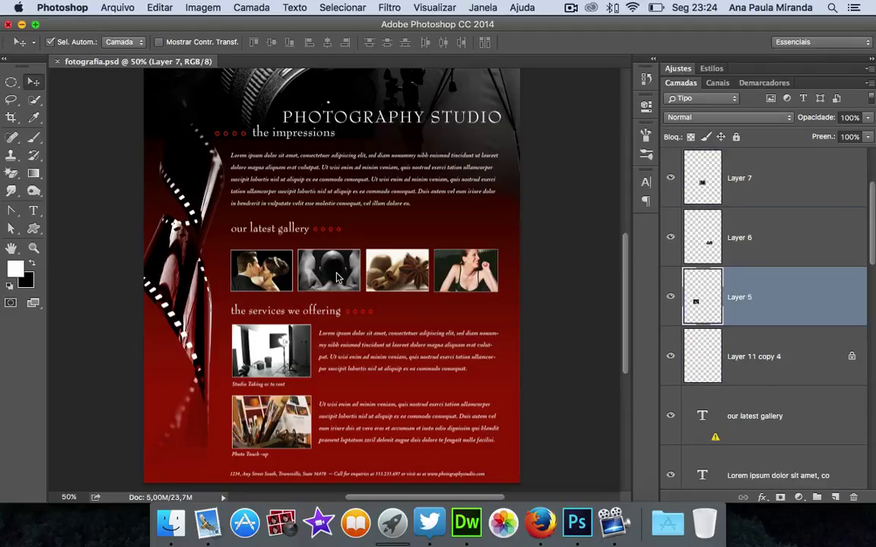
click(333, 272)
click(257, 327)
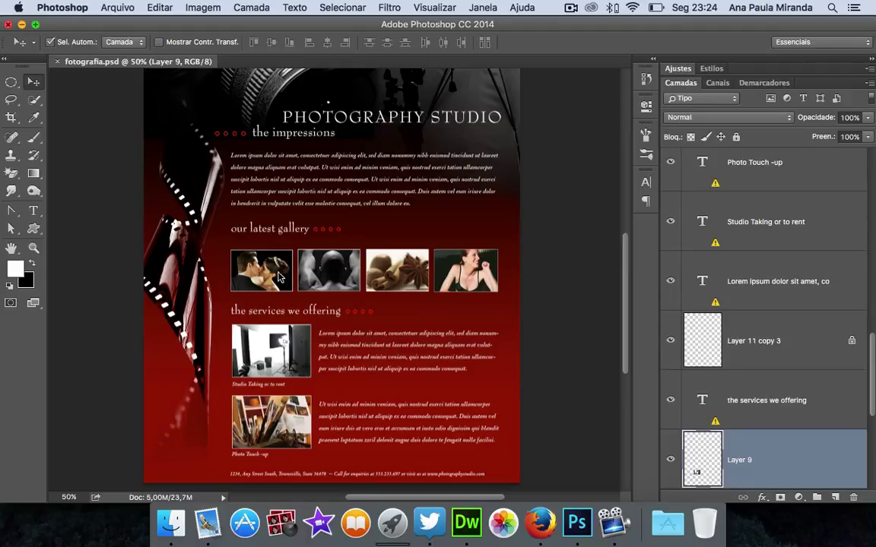
click(252, 254)
click(309, 246)
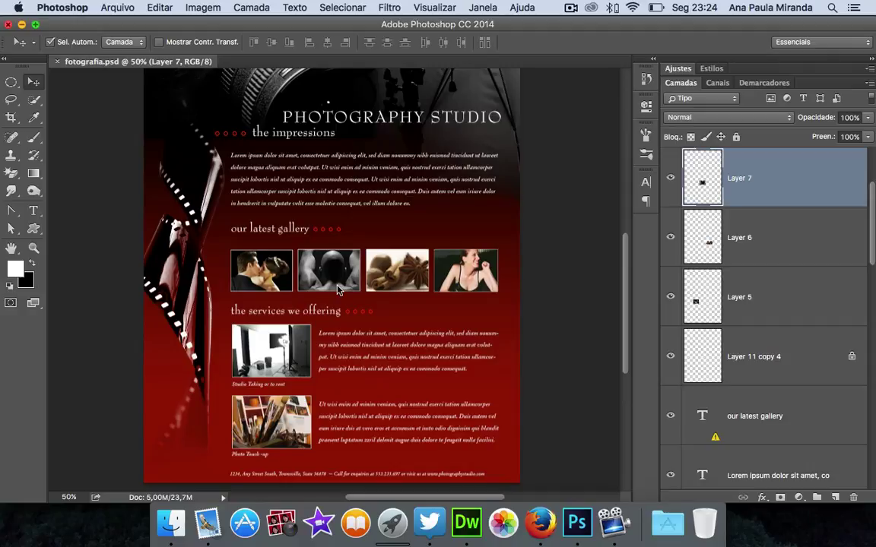
click(268, 273)
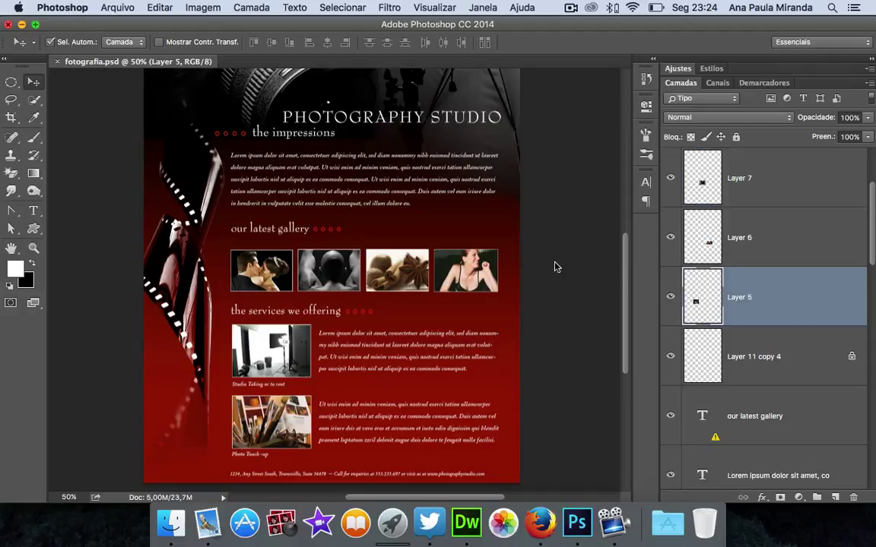
click(670, 296)
click(670, 296)
- Turn on Arquivo > Gerar > Recursos de imagem and verify it is checked
click(121, 7)
mouse_move(122, 188)
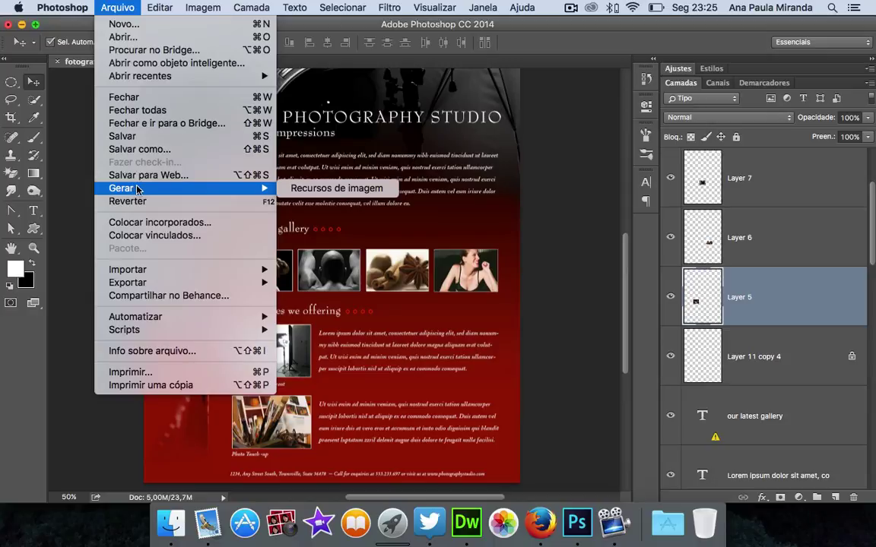
click(328, 189)
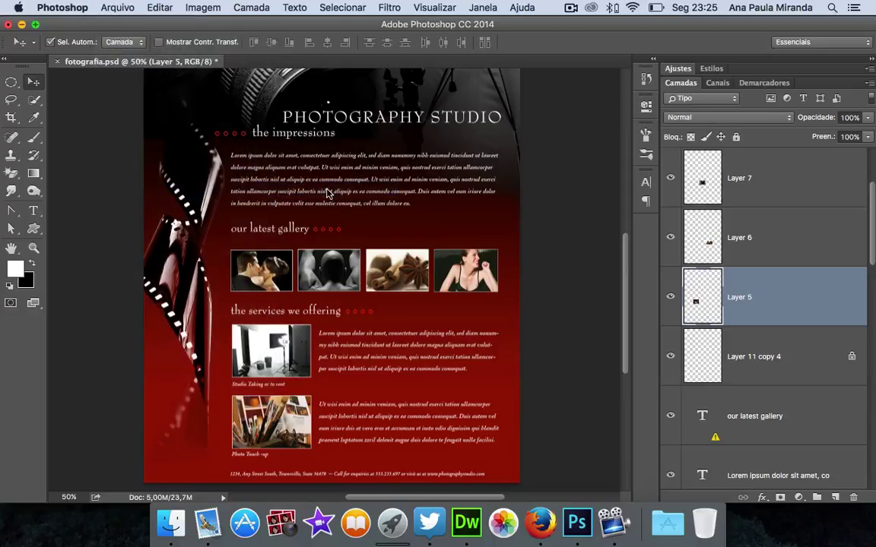
click(99, 8)
mouse_move(121, 188)
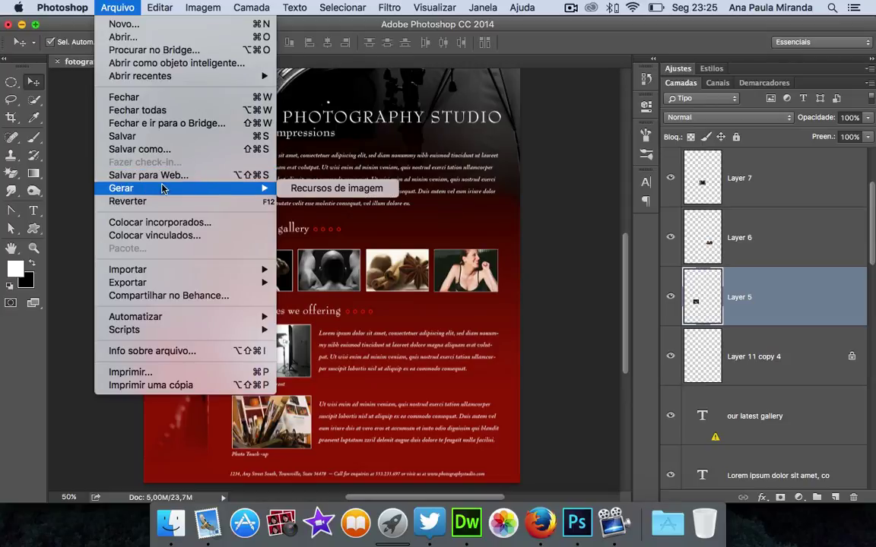
click(306, 190)
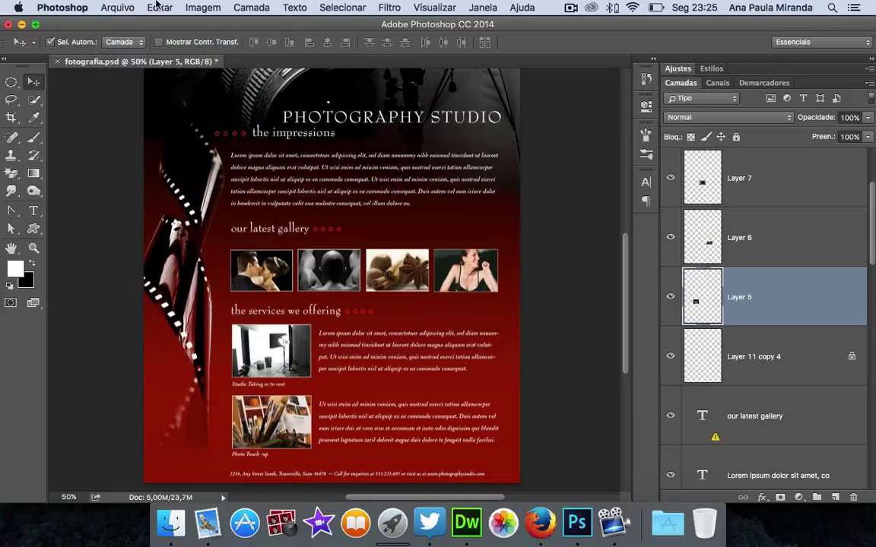
click(118, 7)
mouse_move(121, 188)
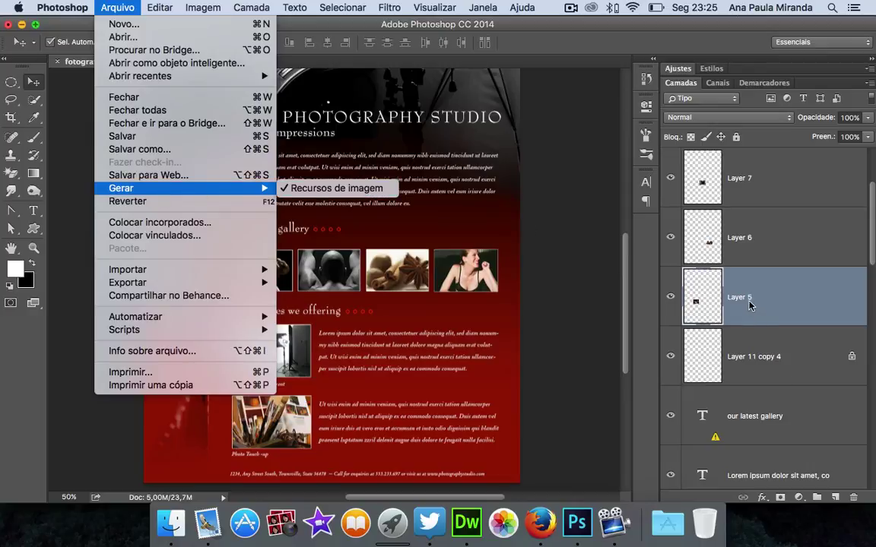
click(675, 272)
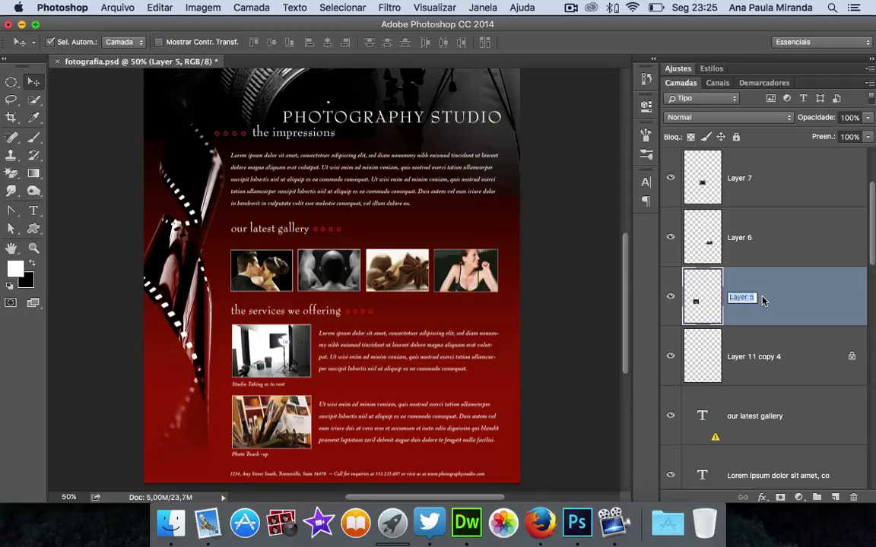
- Name the first gallery photo's layer foto.jpg and Layer 7 foto1.jpg
text(toto)
text(g)
key(Return)
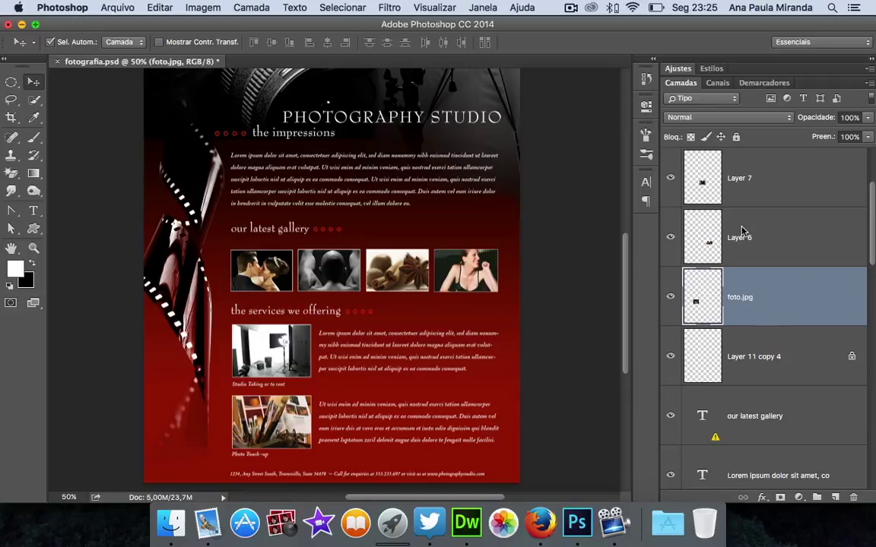
click(333, 273)
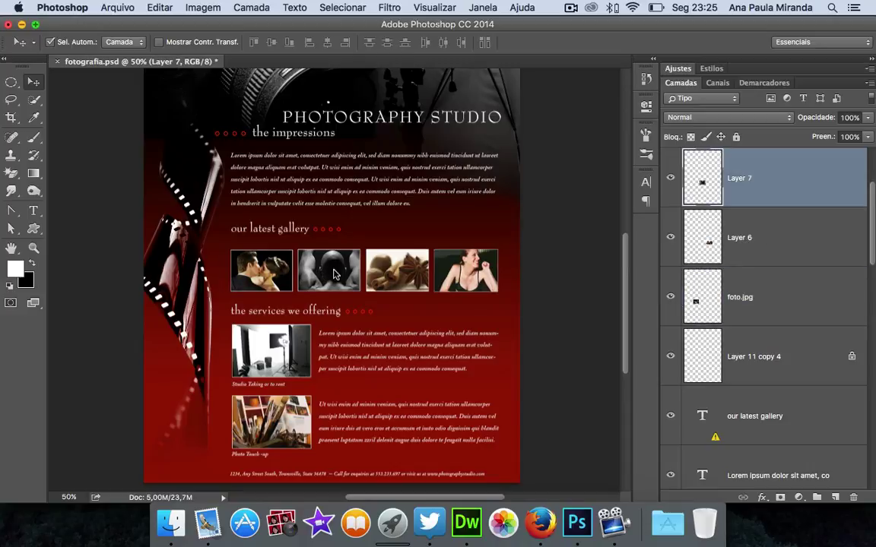
double_click(739, 179)
text(foto1.)
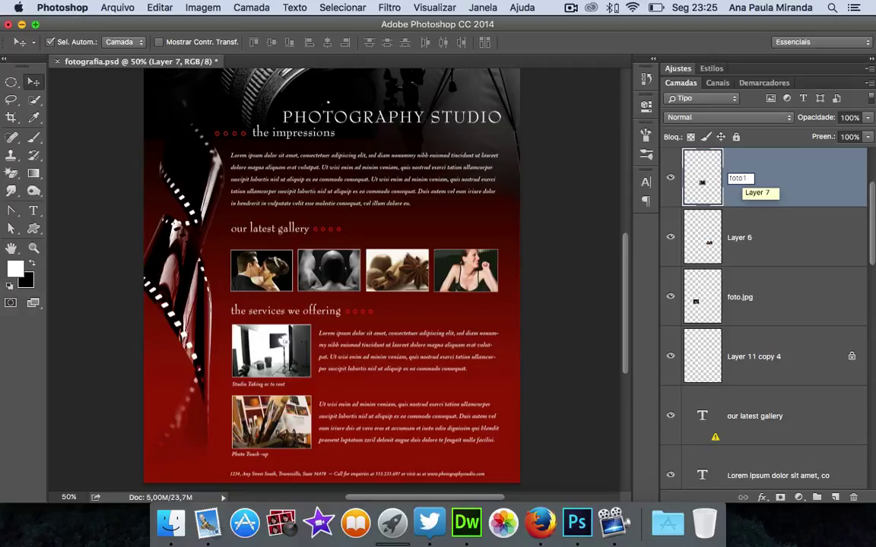
text(jpg)
key(Return)
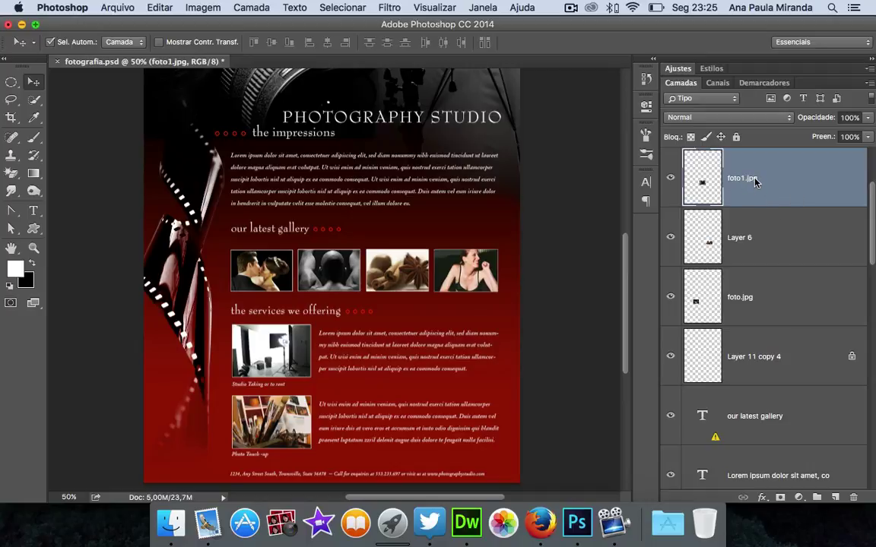
- Recheck that Recursos de imagem is enabled and select the foto.jpg layer
click(117, 8)
mouse_move(122, 187)
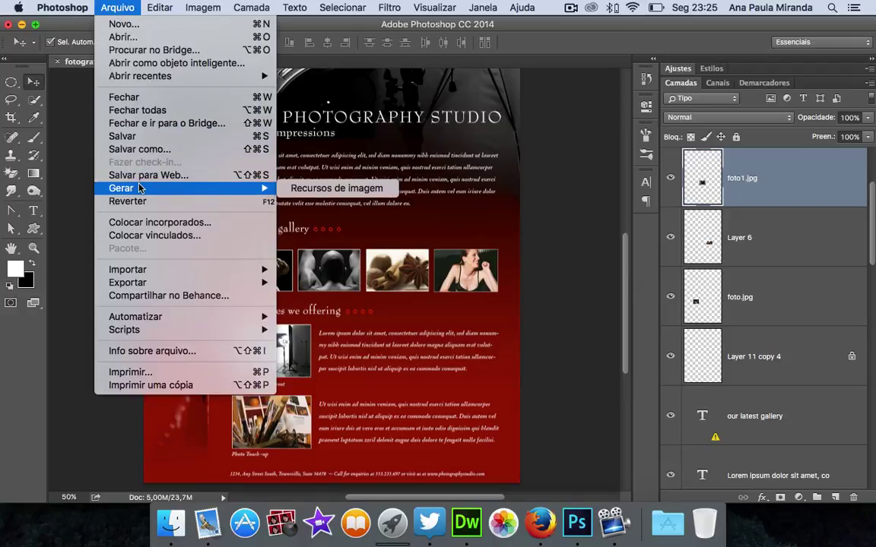
click(307, 189)
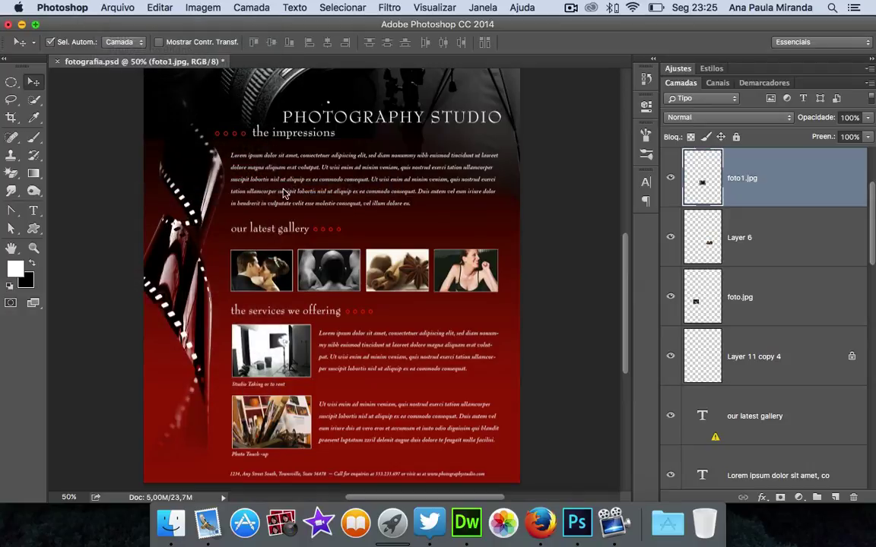
click(117, 8)
mouse_move(122, 188)
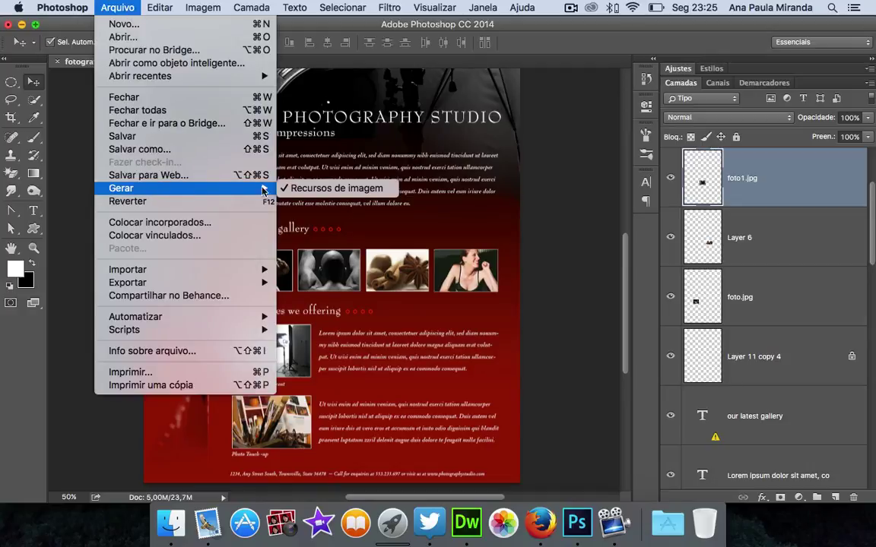
click(790, 287)
click(772, 303)
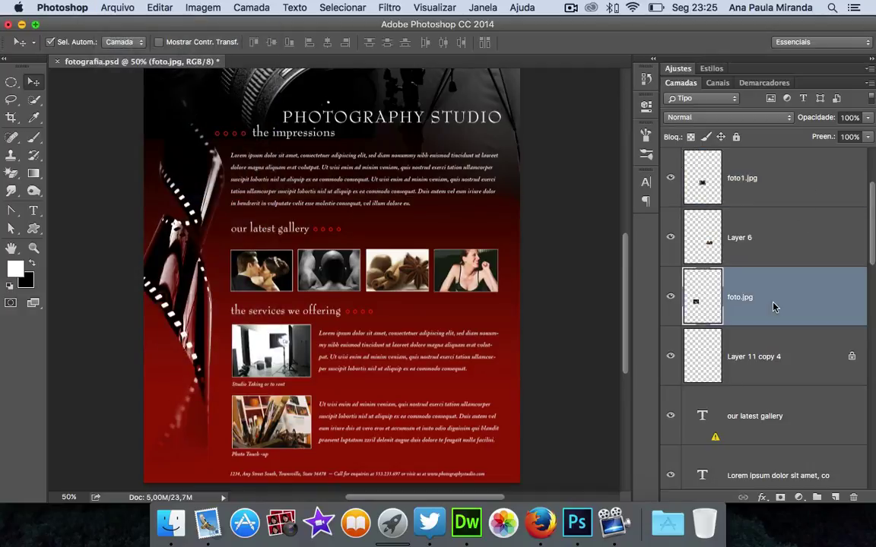
click(118, 8)
mouse_move(121, 187)
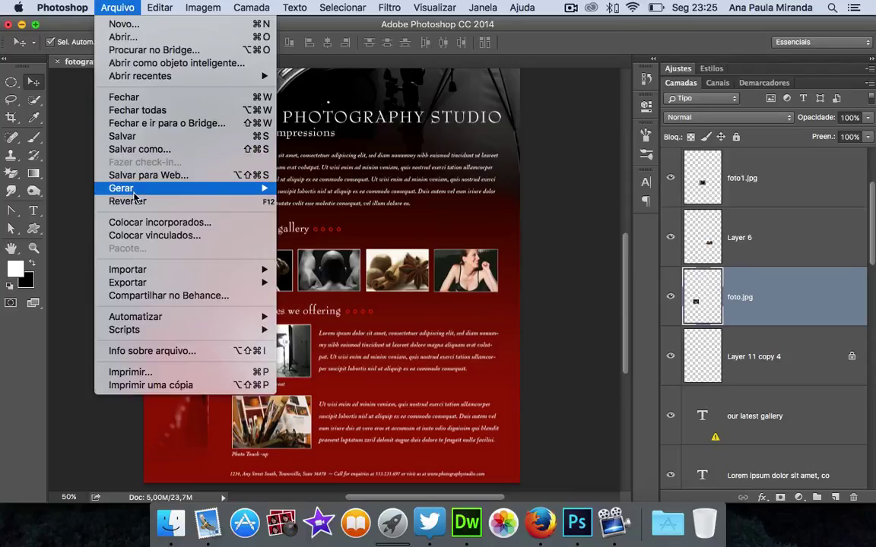
click(785, 302)
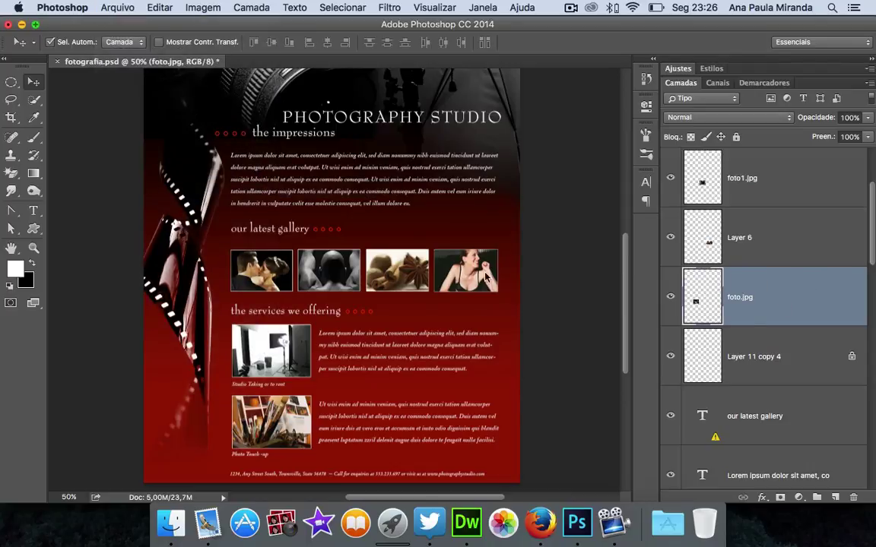
- Rename the studio equipment photo's layer, Layer 9, to foto2.jpg
click(279, 353)
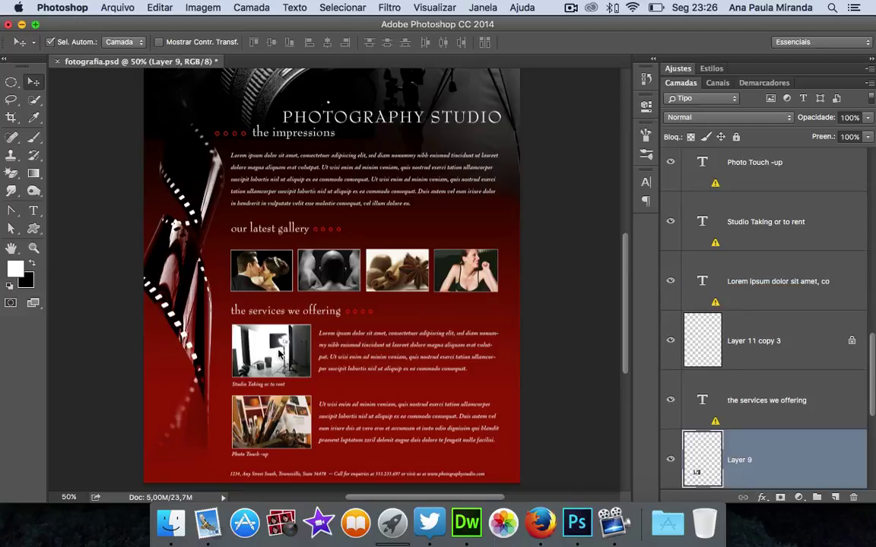
double_click(738, 460)
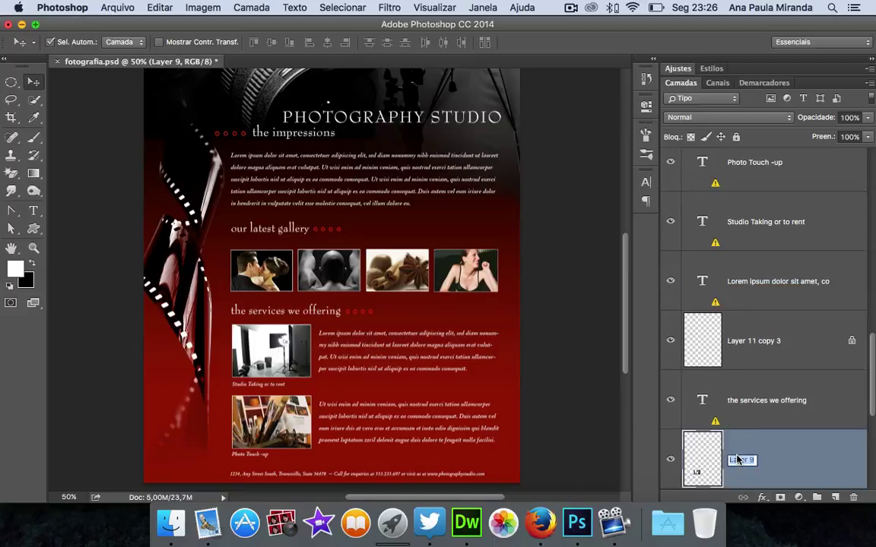
text(foto2)
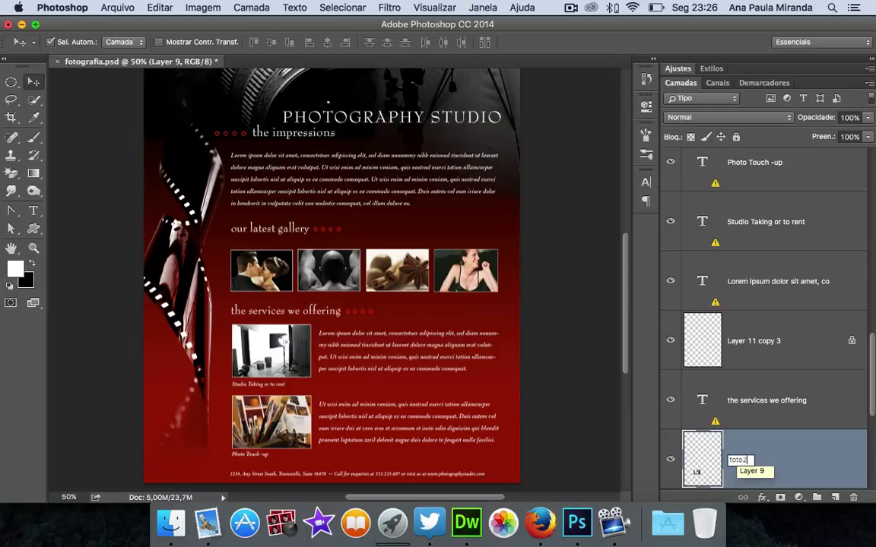
text(.jpg)
key(Return)
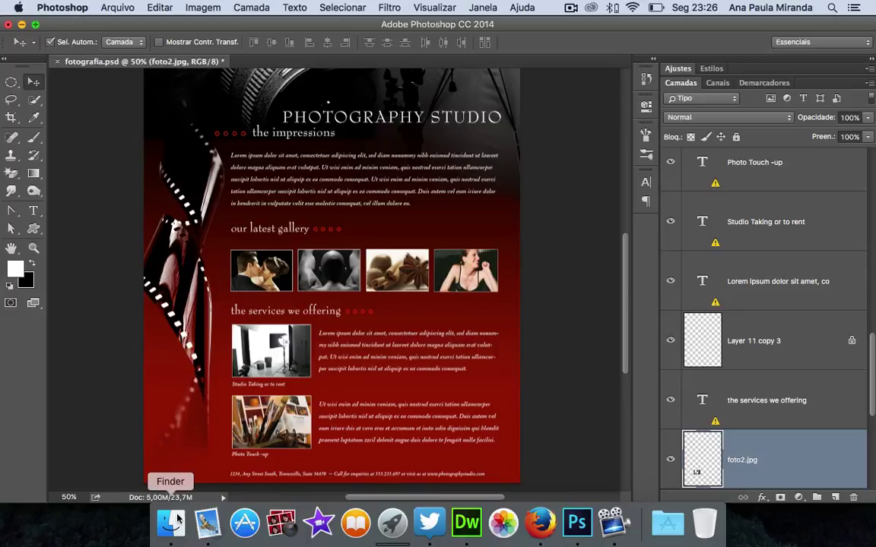
- In Finder's Mesa > fotografia-assets, preview foto.jpg, foto1.jpg and foto2.jpg, then return to Photoshop
click(177, 519)
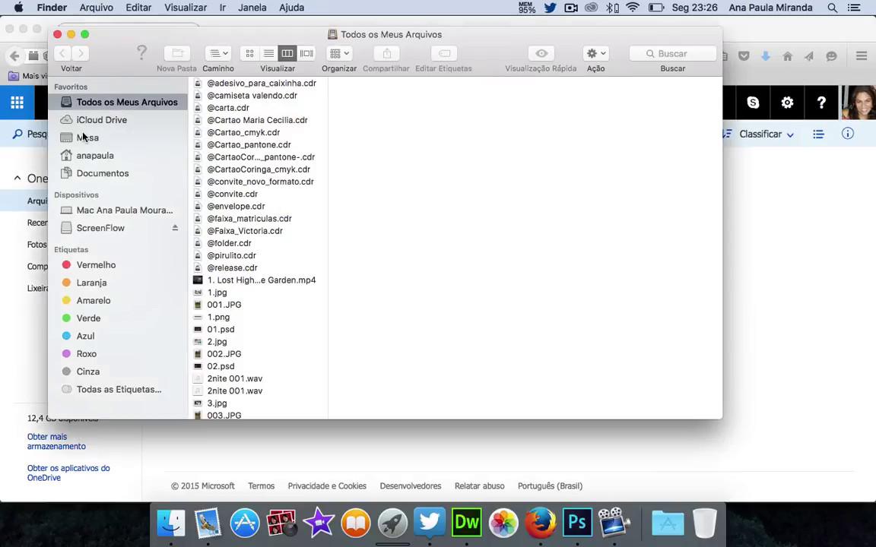
click(86, 136)
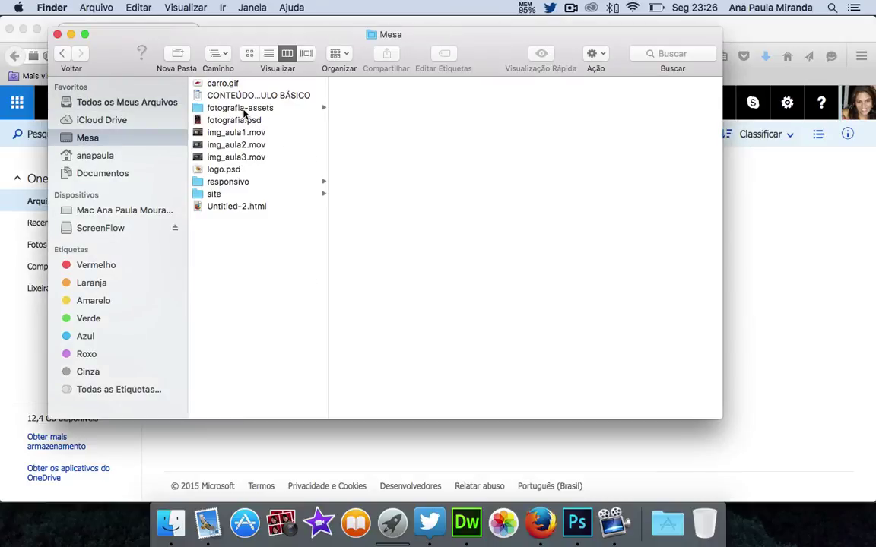
click(240, 108)
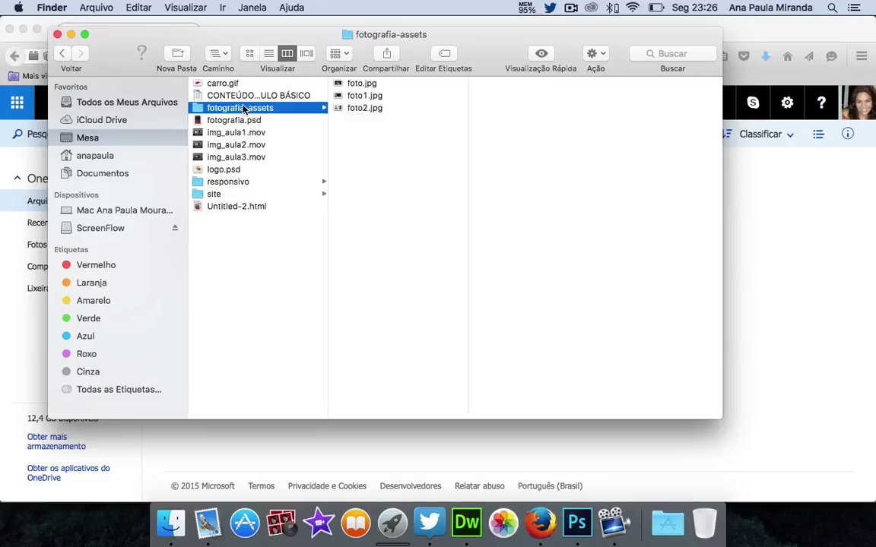
click(350, 86)
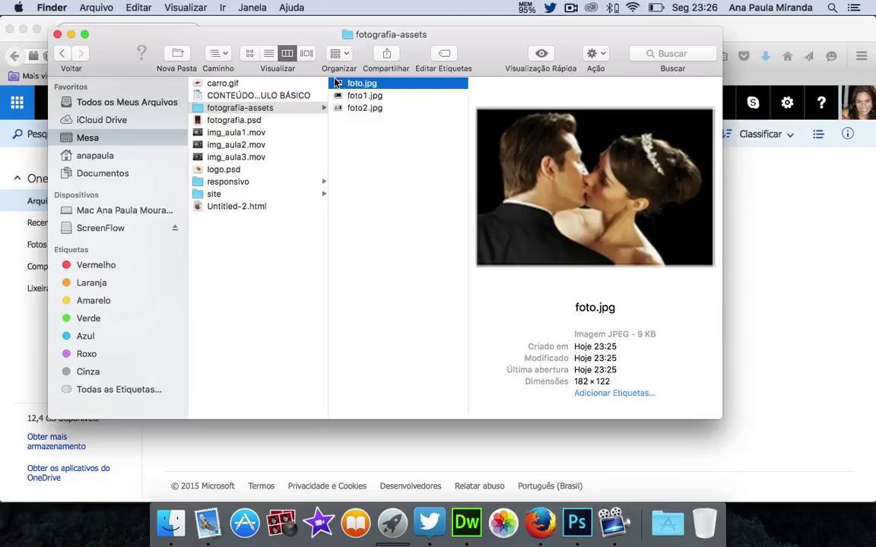
click(360, 98)
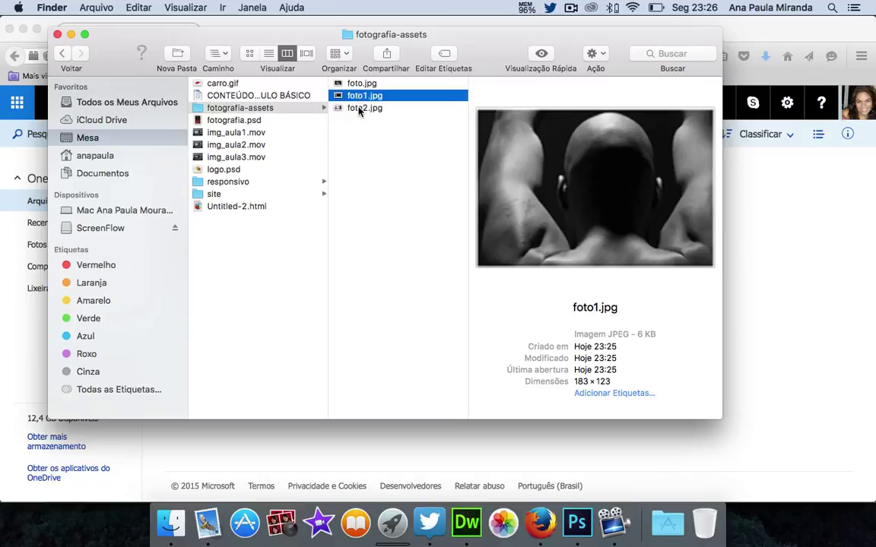
key(Down)
key(Up)
key(Up)
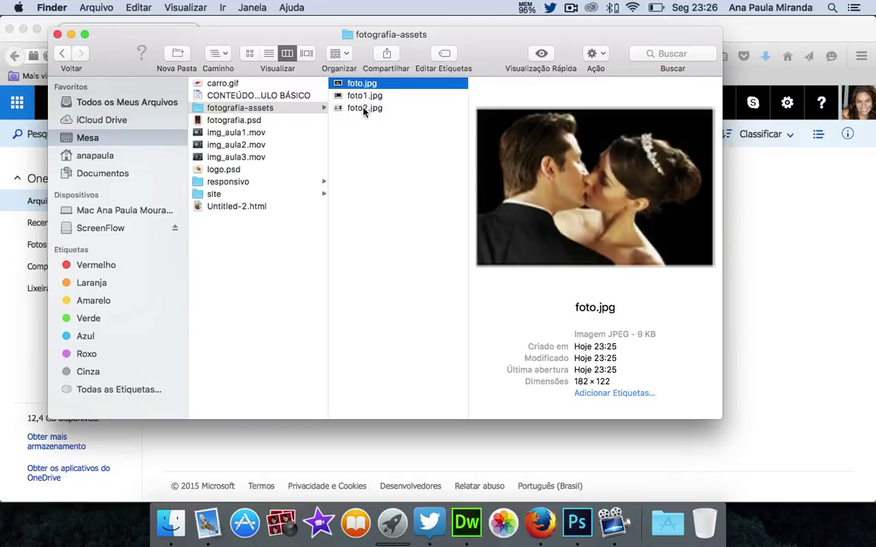
click(577, 523)
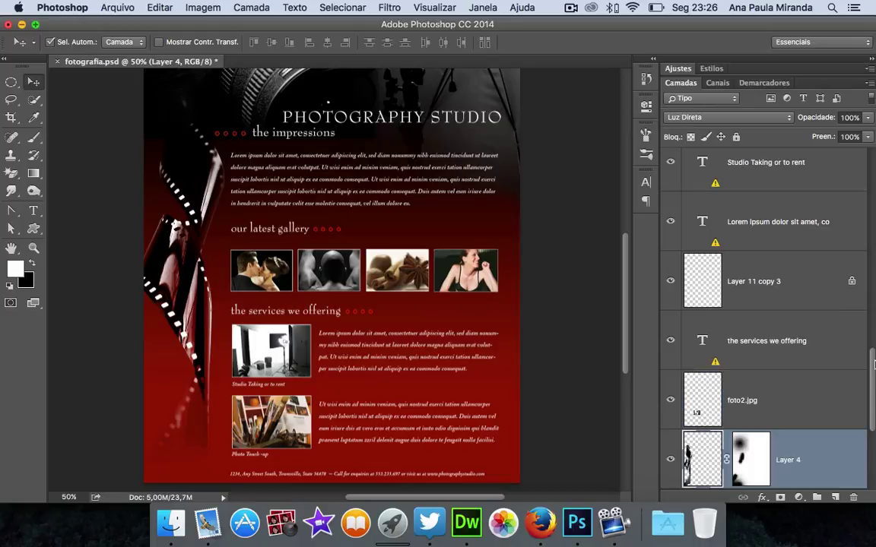
- Rename Layer 4, the film-strip graphic, to lado.png and check the Gerar menu
scroll(873, 371, down, 3)
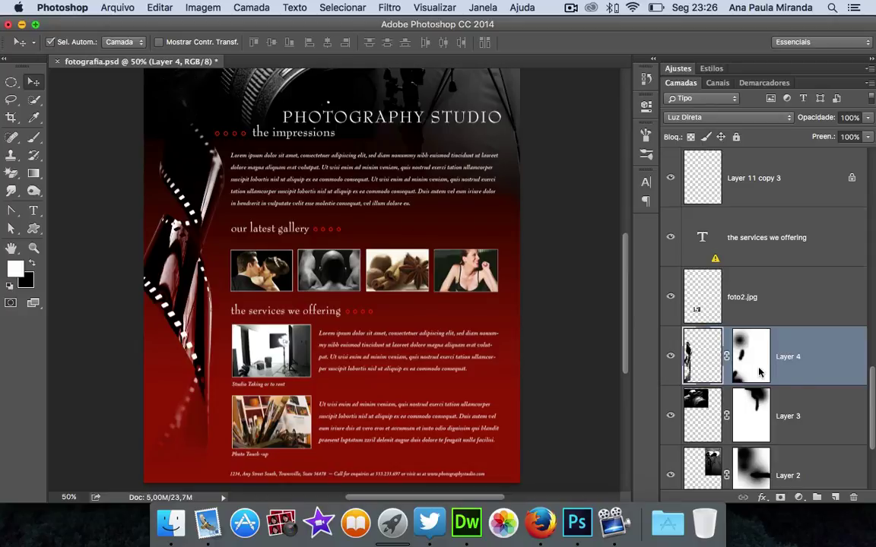
double_click(790, 357)
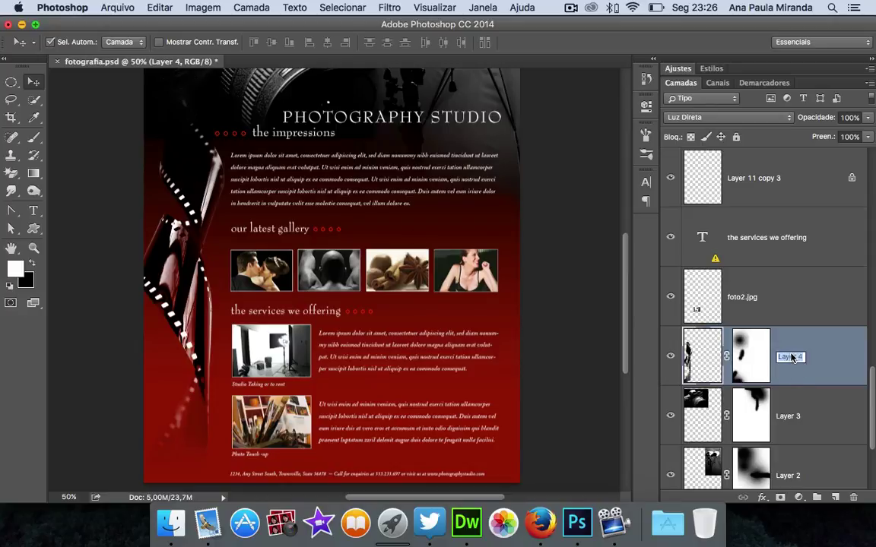
text(lat)
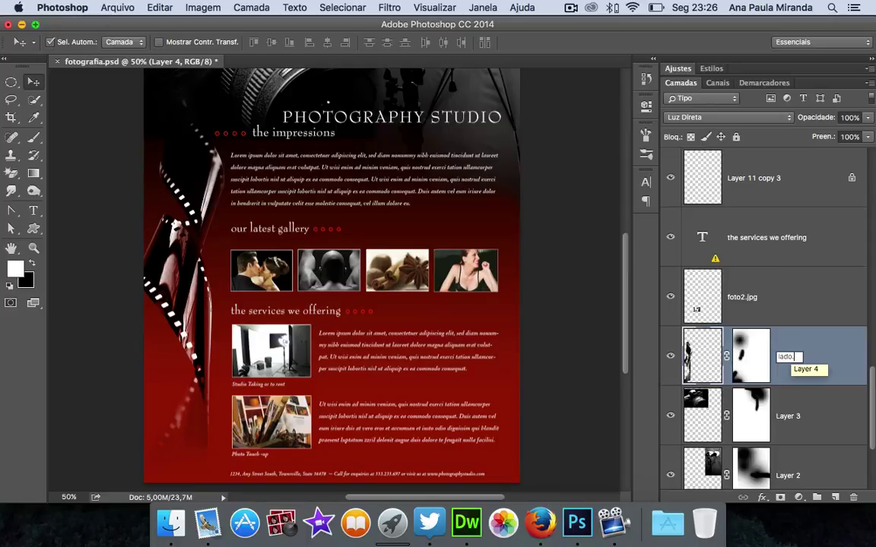
text(ng)
key(Return)
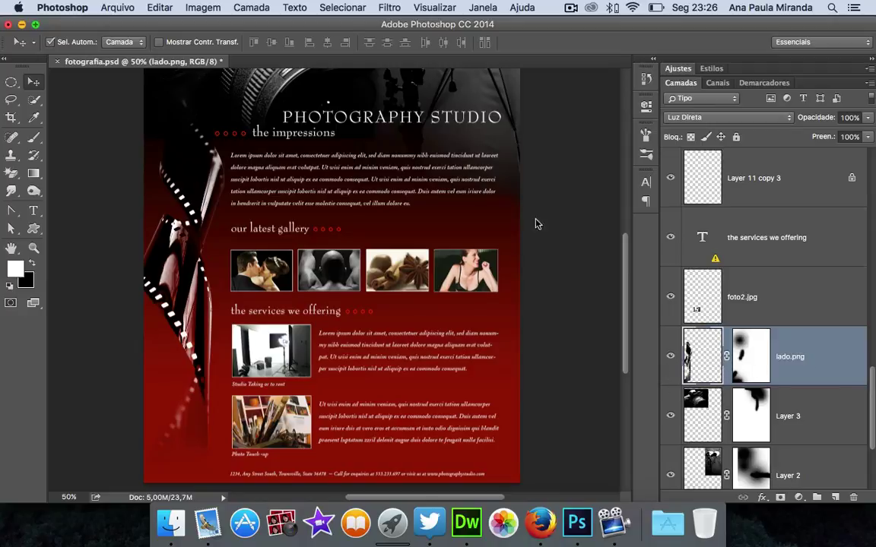
click(118, 8)
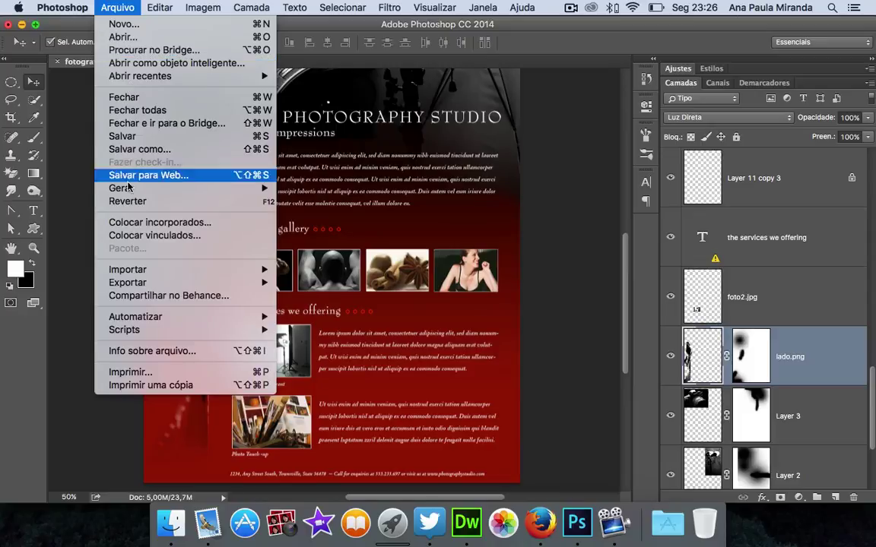
mouse_move(121, 187)
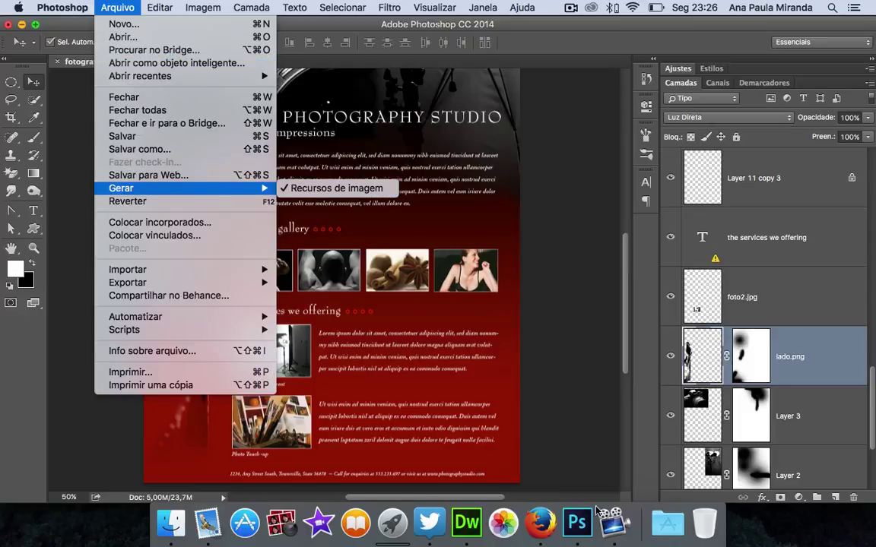
- Preview the generated lado.png in Finder's fotografia-assets folder, then return to Photoshop
click(171, 523)
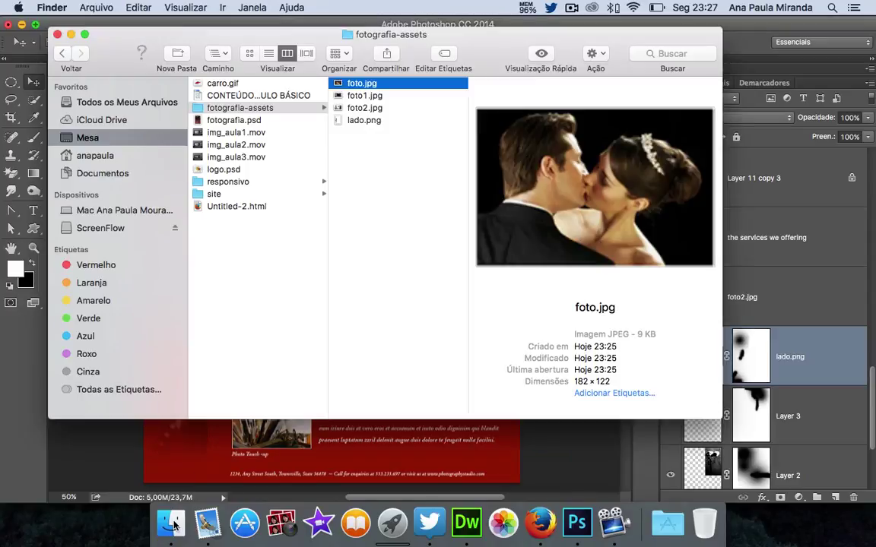
click(363, 121)
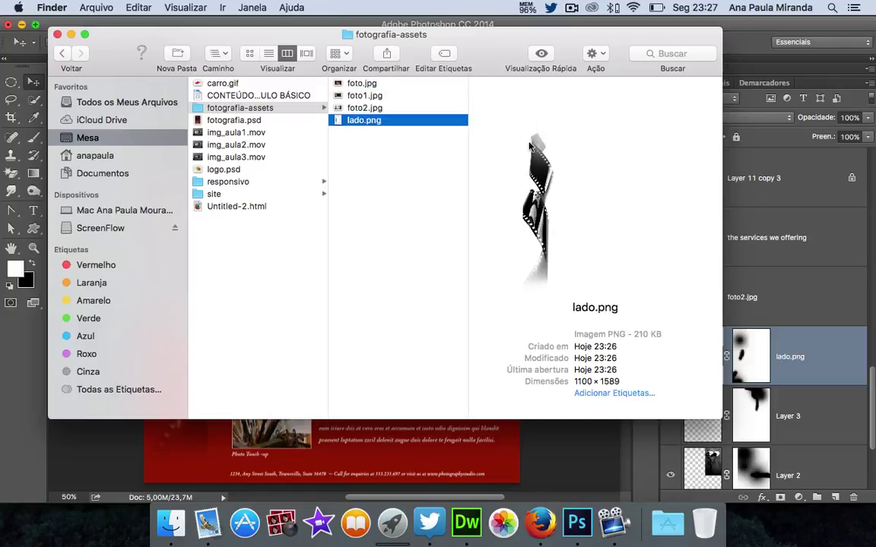
click(562, 456)
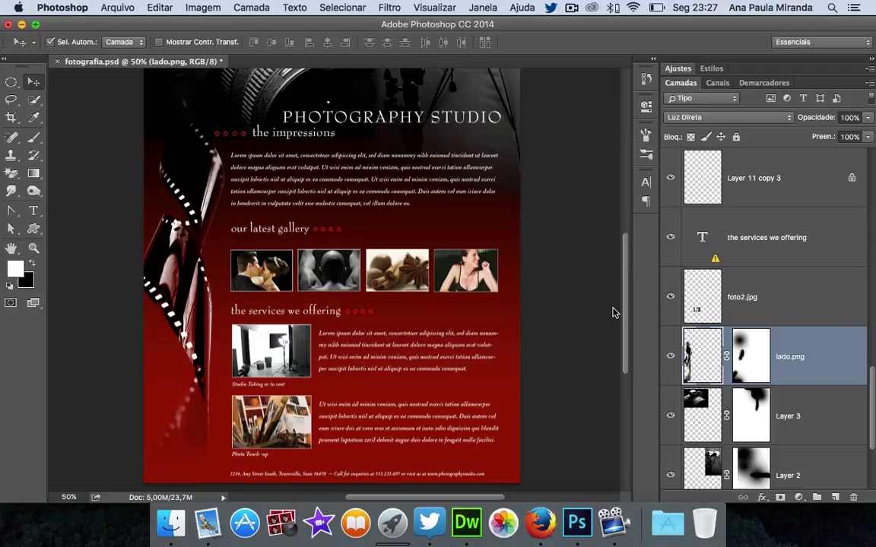
right_click(787, 355)
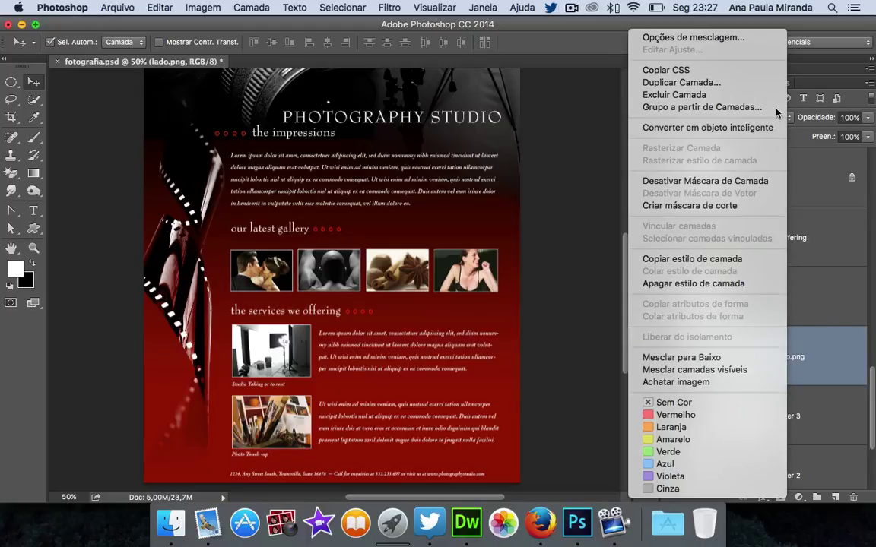
click(805, 357)
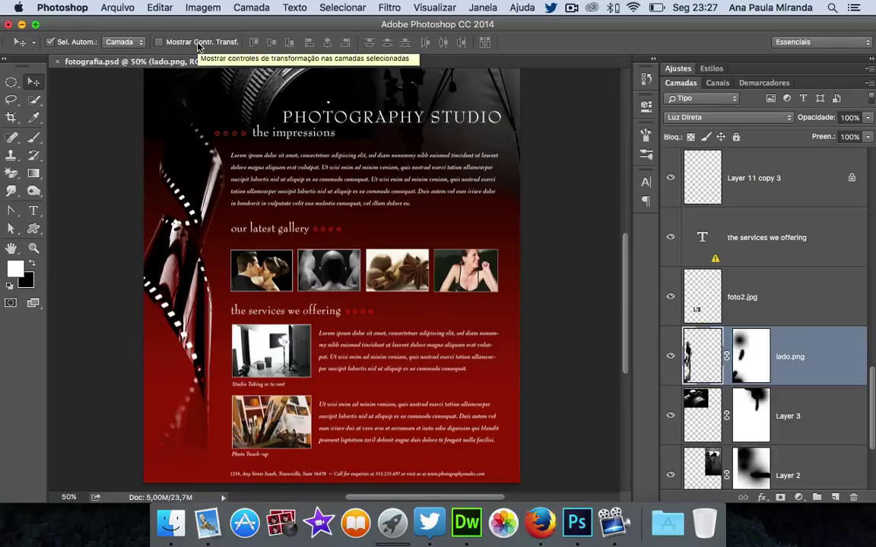
mouse_move(625, 244)
mouse_down()
mouse_move(626, 218)
mouse_move(626, 247)
mouse_up()
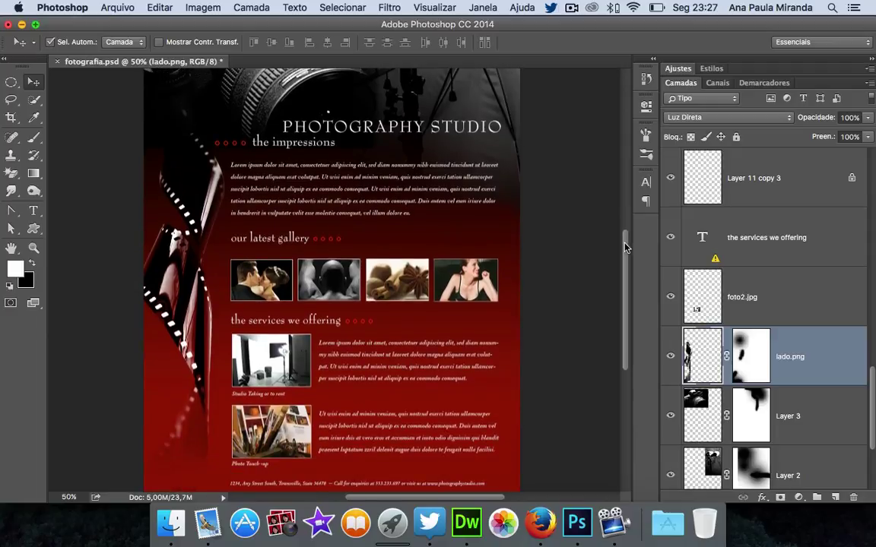
click(117, 7)
mouse_move(122, 188)
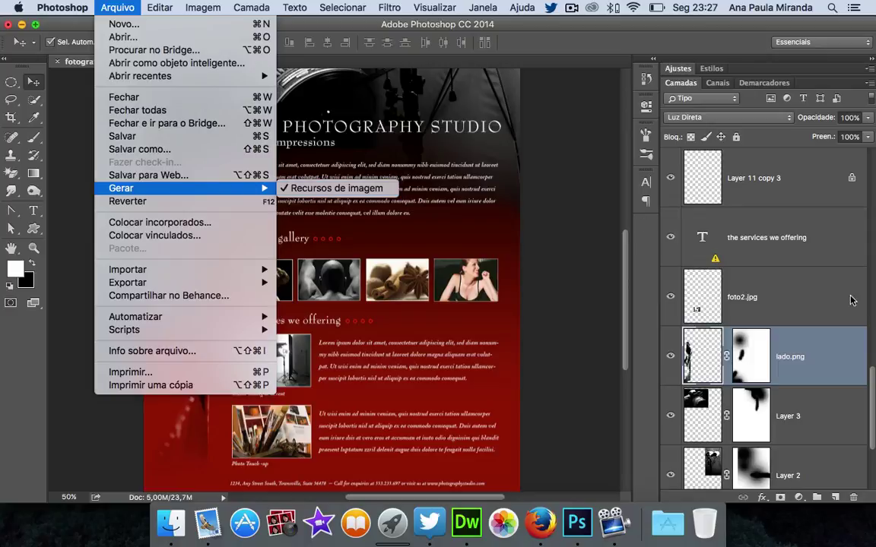
click(802, 361)
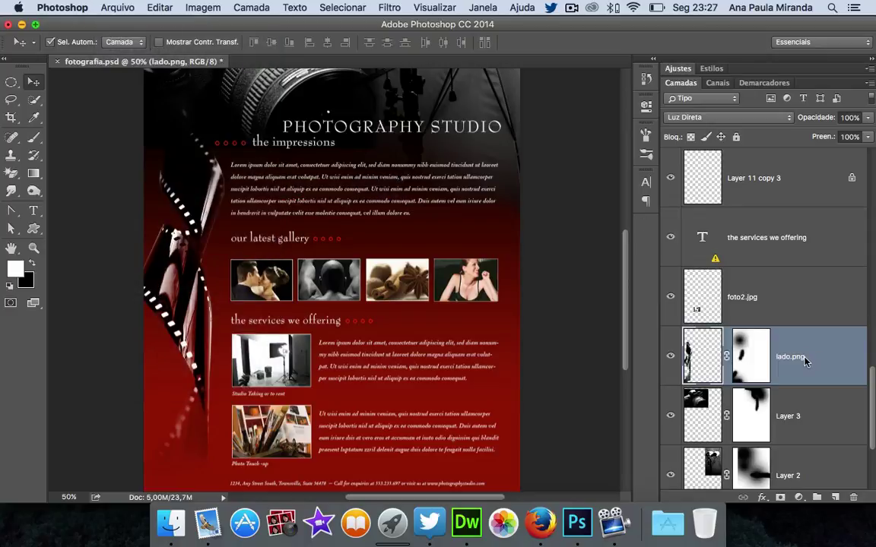